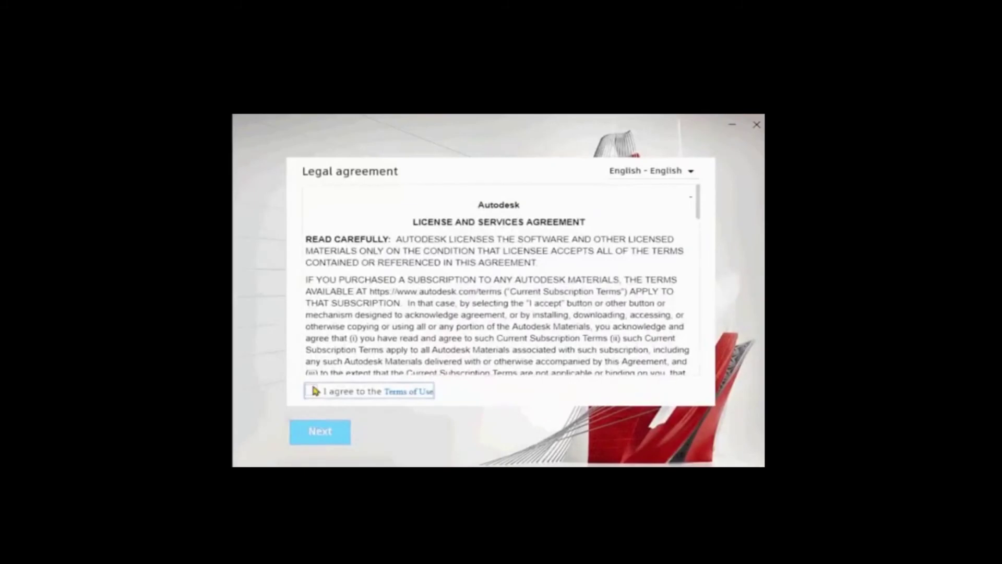
- Accept the Terms of Use, keep the default C:\Program Files\Autodesk path, and begin installing AutoCAD 2022
{"action": "left_click", "coordinate": [313, 389]}
{"action": "left_click", "coordinate": [321, 435]}
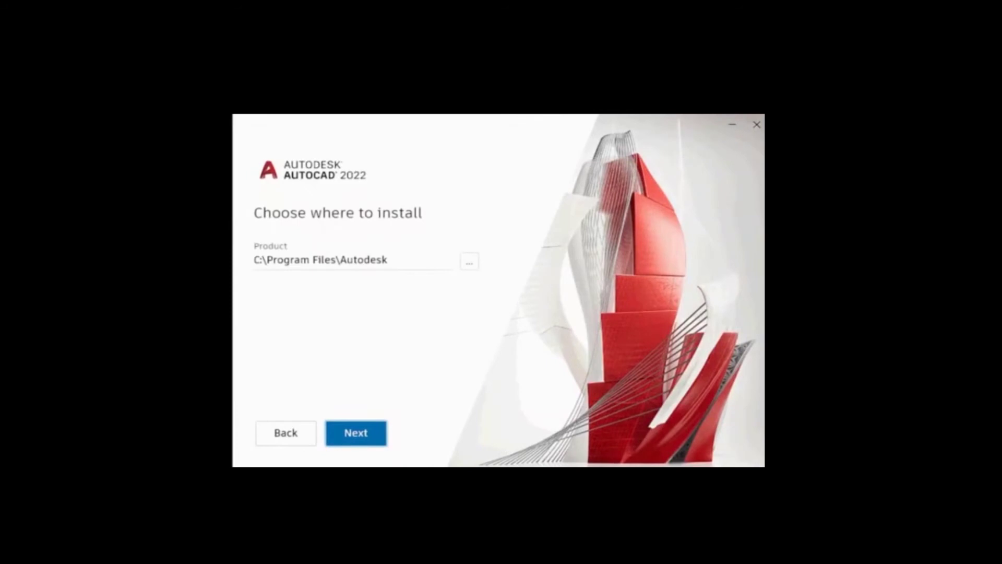
{"action": "key", "text": "Return"}
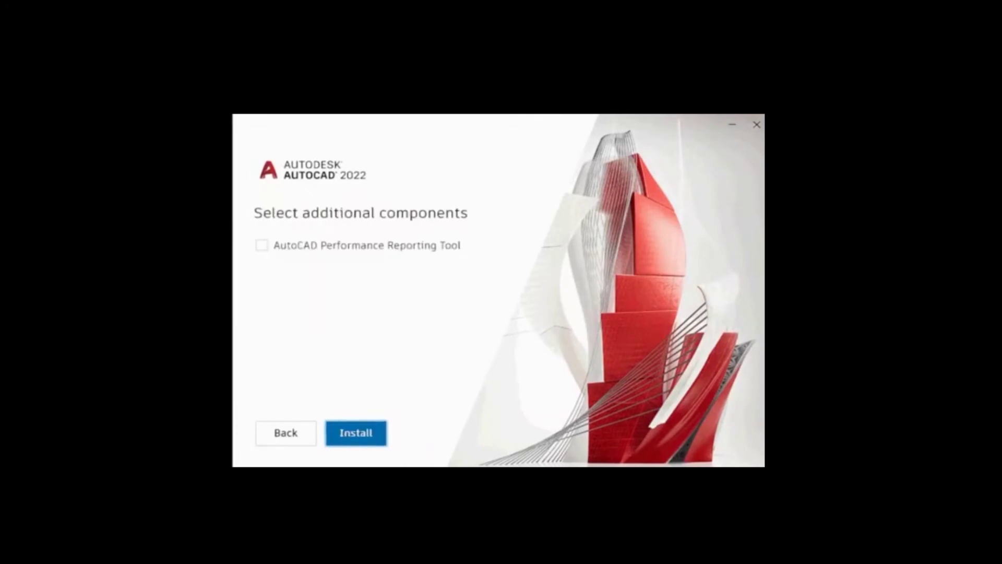
{"action": "left_click", "coordinate": [373, 431]}
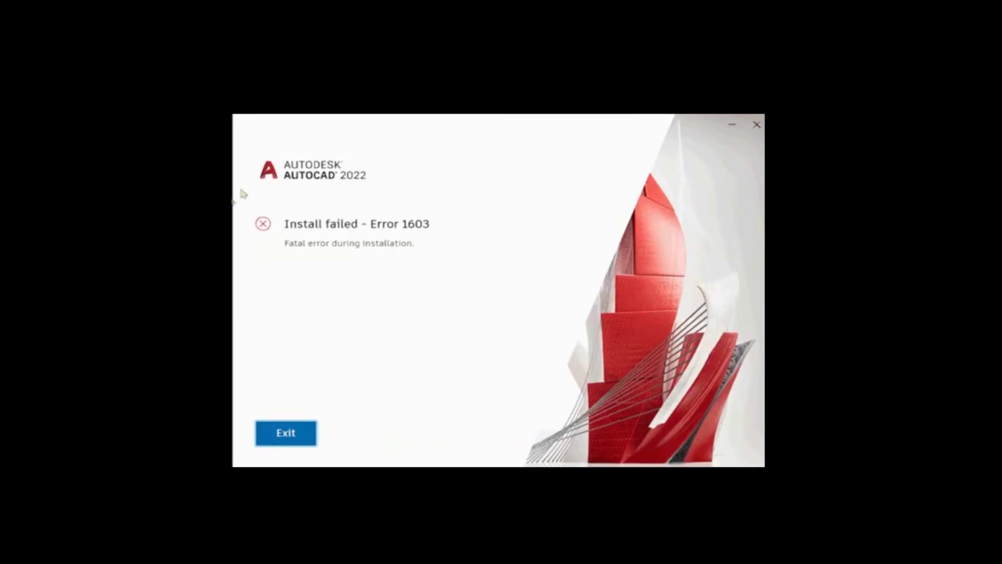
- Close the failed installer and open the Services console from Task Manager's Services tab
{"action": "left_click", "coordinate": [300, 433]}
{"action": "right_click", "coordinate": [623, 18]}
{"action": "left_click", "coordinate": [665, 275]}
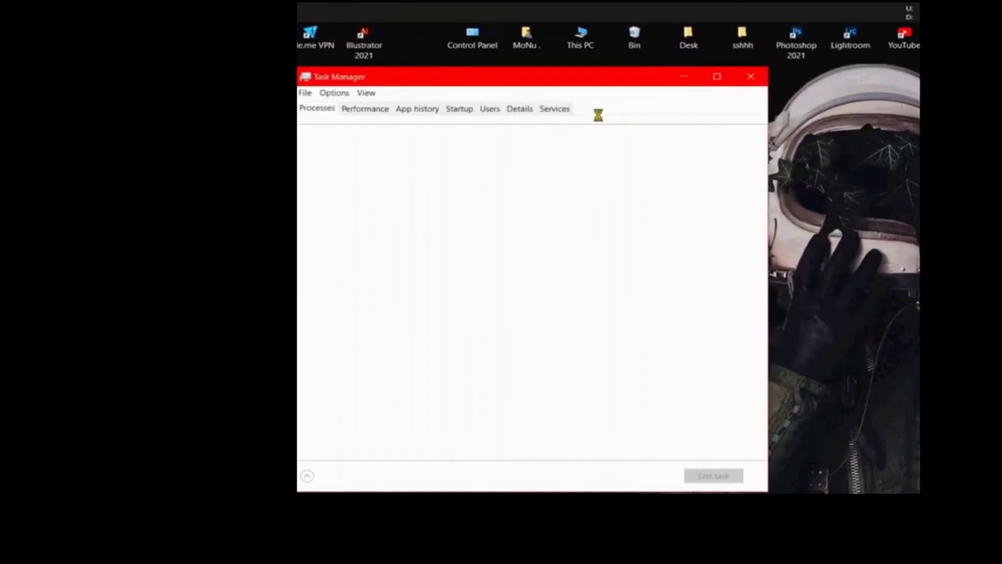
{"action": "left_click", "coordinate": [543, 110]}
{"action": "right_click", "coordinate": [356, 159]}
{"action": "left_click", "coordinate": [388, 208]}
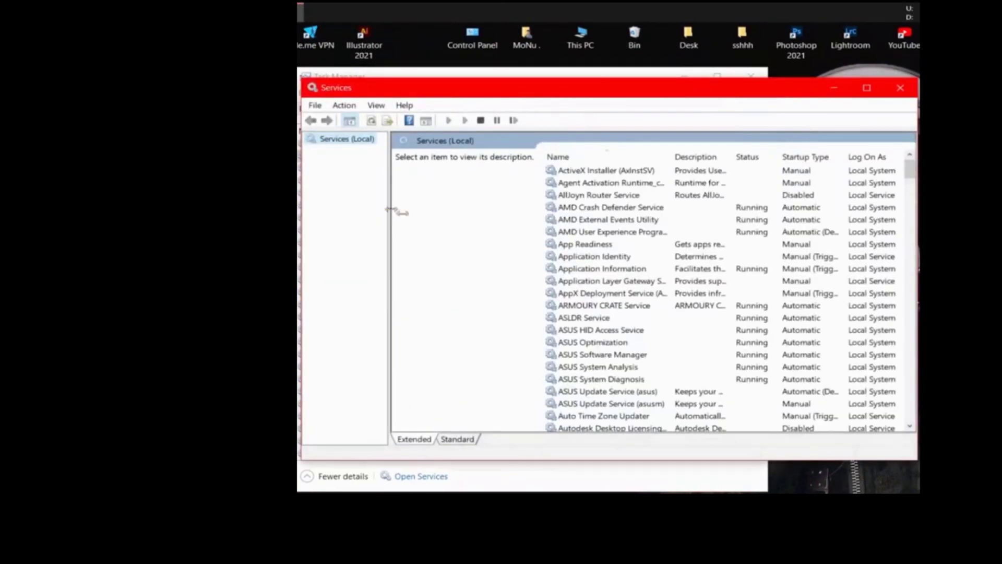
- Set Autodesk Desktop Licensing Service startup type to Automatic, apply it, and start the service
{"action": "left_click", "coordinate": [588, 258]}
{"action": "scroll", "coordinate": [589, 261], "scroll_direction": "down", "scroll_amount": 2}
{"action": "scroll", "coordinate": [588, 261], "scroll_direction": "down", "scroll_amount": 3}
{"action": "left_click", "coordinate": [590, 245]}
{"action": "right_click", "coordinate": [592, 245]}
{"action": "left_click", "coordinate": [635, 368]}
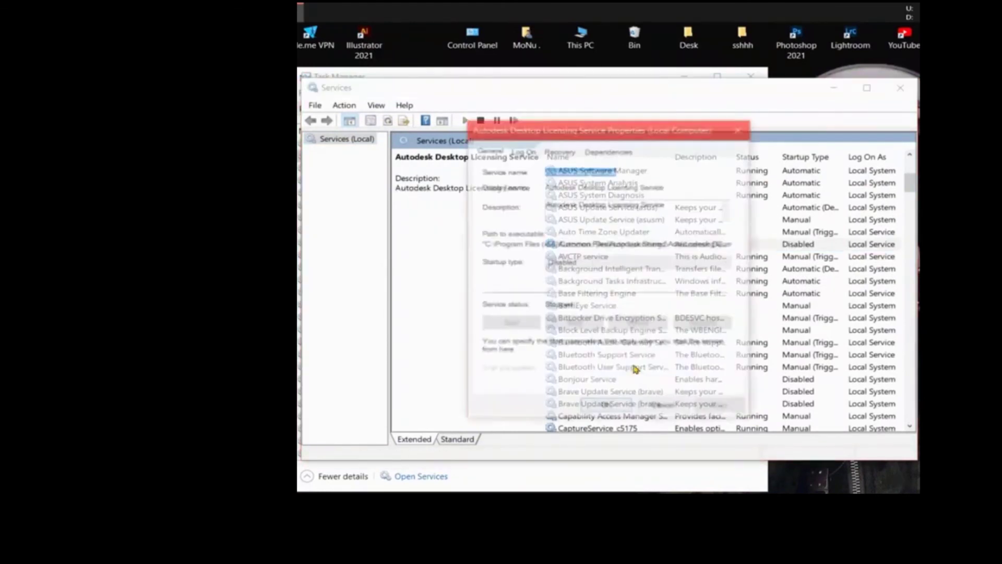
{"action": "left_click", "coordinate": [593, 262]}
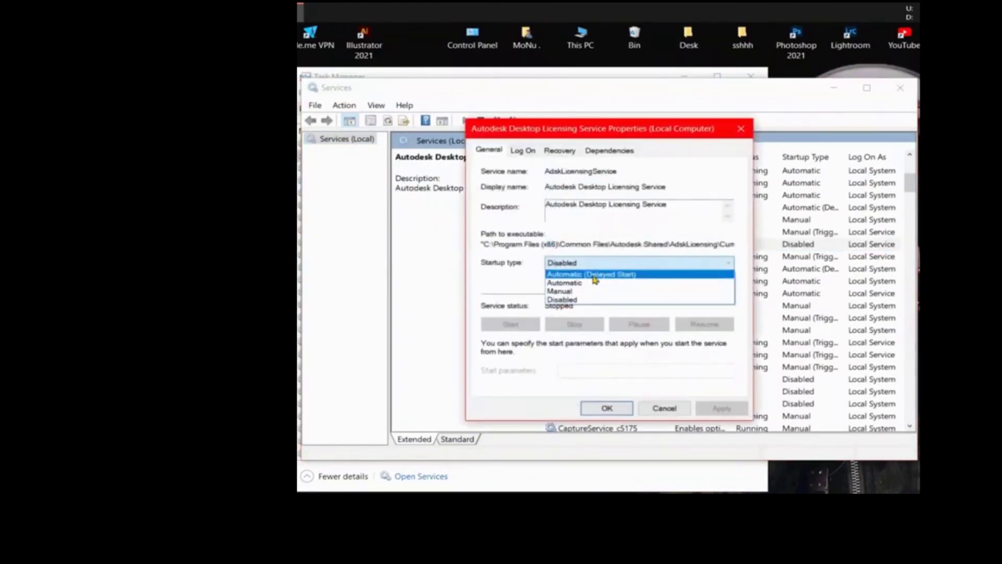
{"action": "left_click", "coordinate": [588, 283]}
{"action": "left_click", "coordinate": [721, 408]}
{"action": "left_click", "coordinate": [520, 323]}
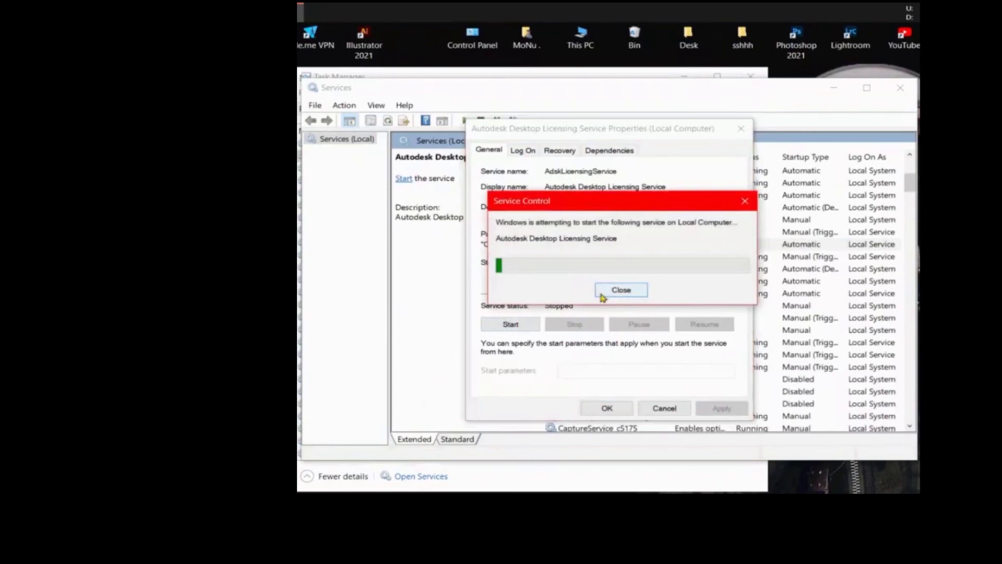
{"action": "left_click", "coordinate": [607, 409]}
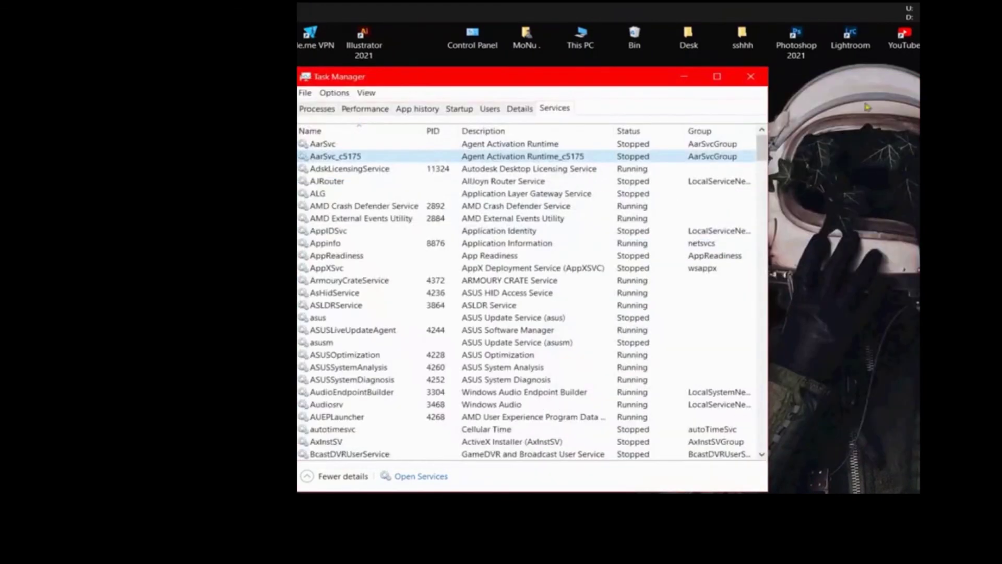
- Confirm AdskLicensingService shows Running in Task Manager's Services list, then close Task Manager
{"action": "scroll", "coordinate": [402, 251], "scroll_direction": "down", "scroll_amount": 2}
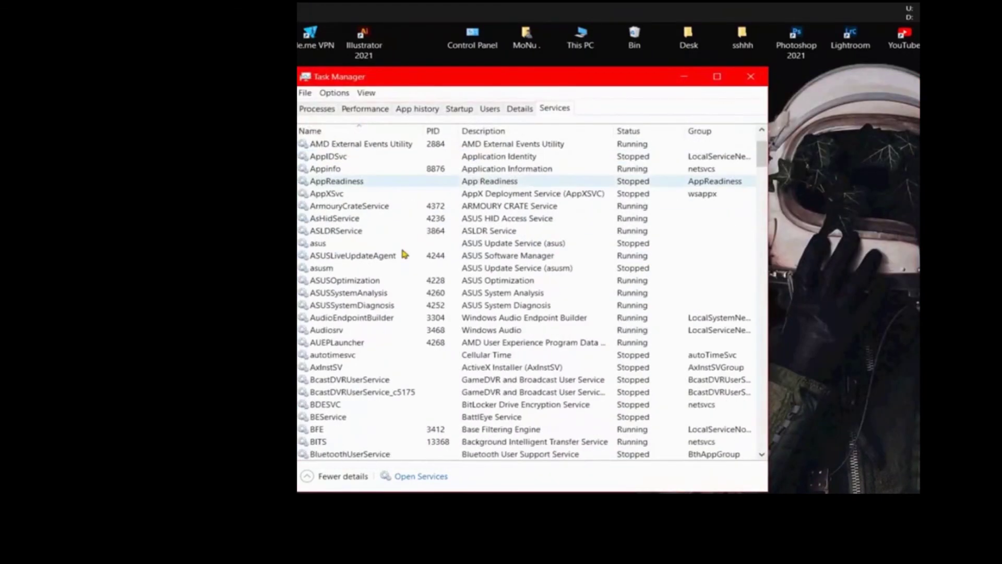
{"action": "scroll", "coordinate": [401, 251], "scroll_direction": "down", "scroll_amount": 2}
{"action": "scroll", "coordinate": [400, 266], "scroll_direction": "up", "scroll_amount": 3}
{"action": "scroll", "coordinate": [398, 284], "scroll_direction": "up", "scroll_amount": 1}
{"action": "left_click", "coordinate": [385, 172]}
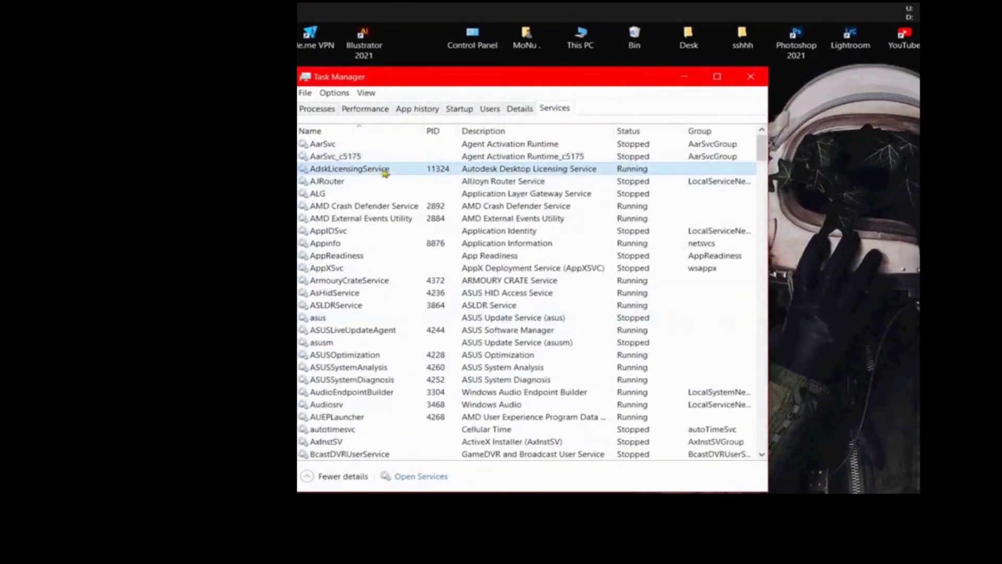
{"action": "left_click", "coordinate": [750, 77]}
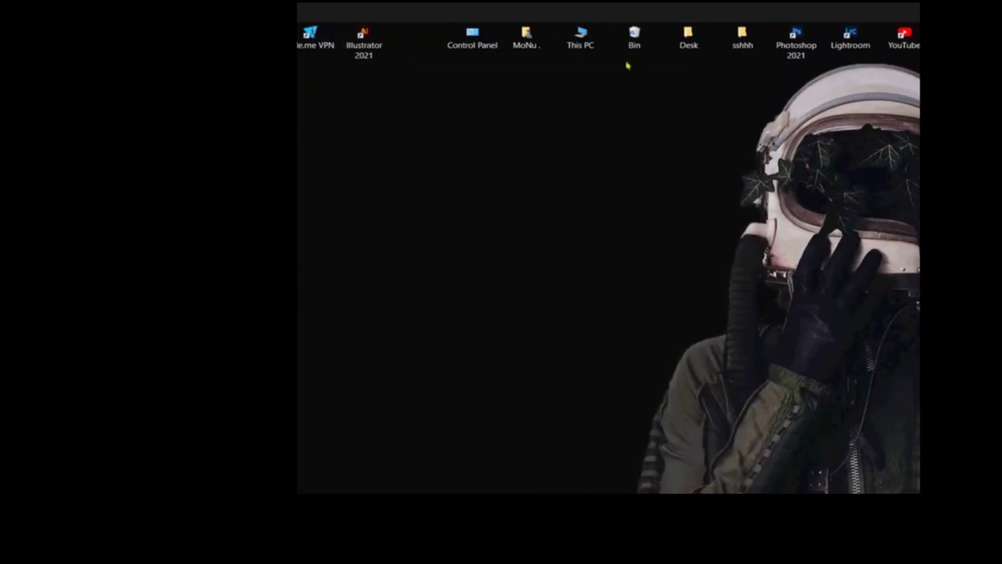
- Browse to D:\Apps\Autodesk AutoCAD 2022 (x64)\AutoCAD_2022_English_Win_64bit and select Setup.exe
{"action": "key", "text": "super+e"}
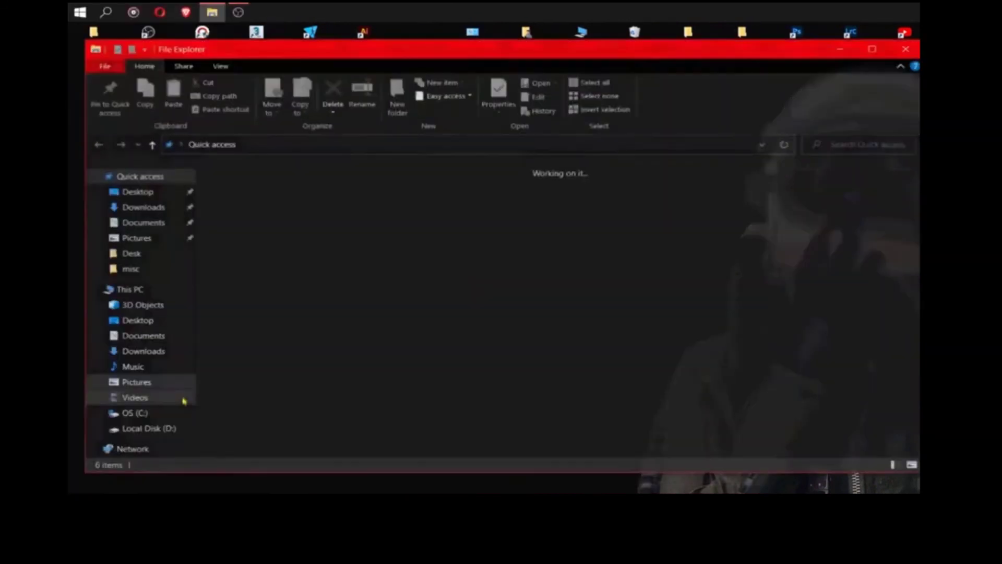
{"action": "left_click", "coordinate": [146, 429]}
{"action": "double_click", "coordinate": [263, 195]}
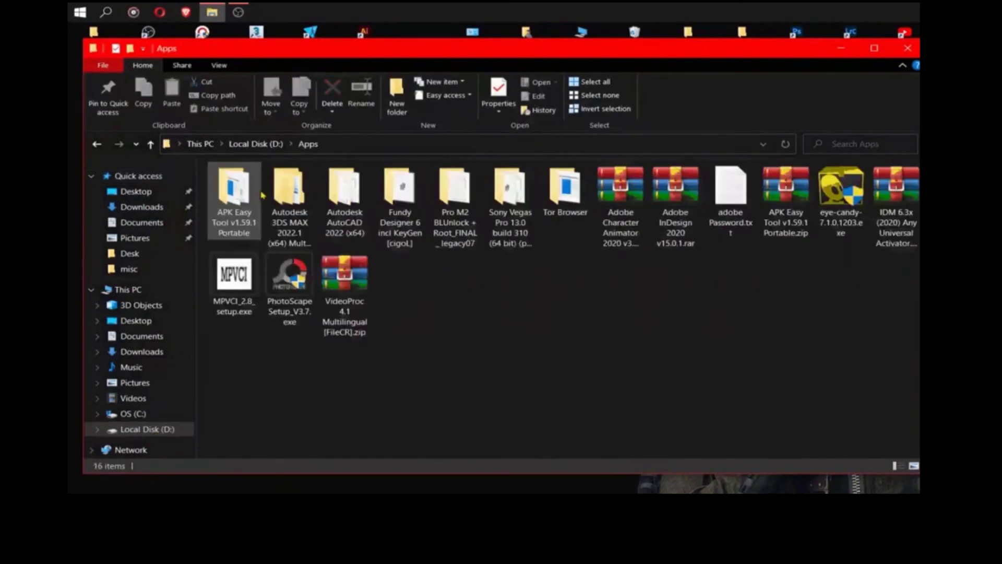
{"action": "double_click", "coordinate": [347, 194]}
{"action": "double_click", "coordinate": [260, 198]}
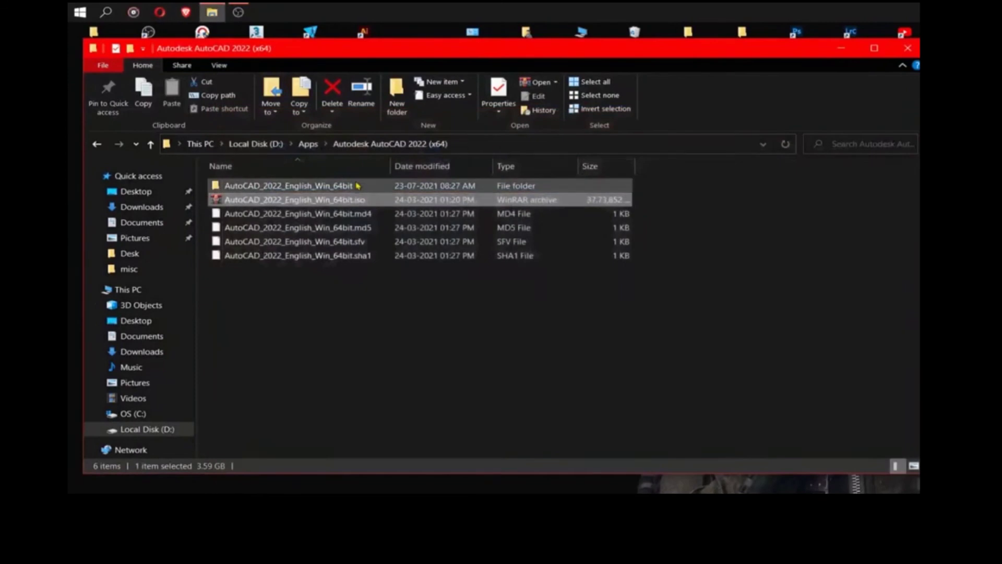
{"action": "double_click", "coordinate": [357, 186]}
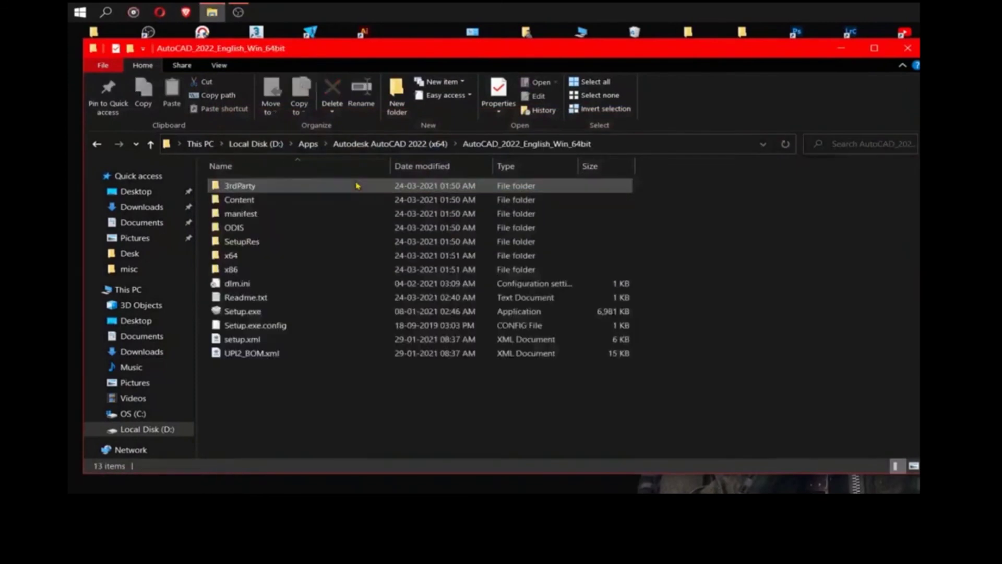
{"action": "left_click", "coordinate": [273, 314]}
- Relaunch Setup.exe, accept the terms, keep the default location, and install AutoCAD 2022
{"action": "left_click", "coordinate": [841, 48]}
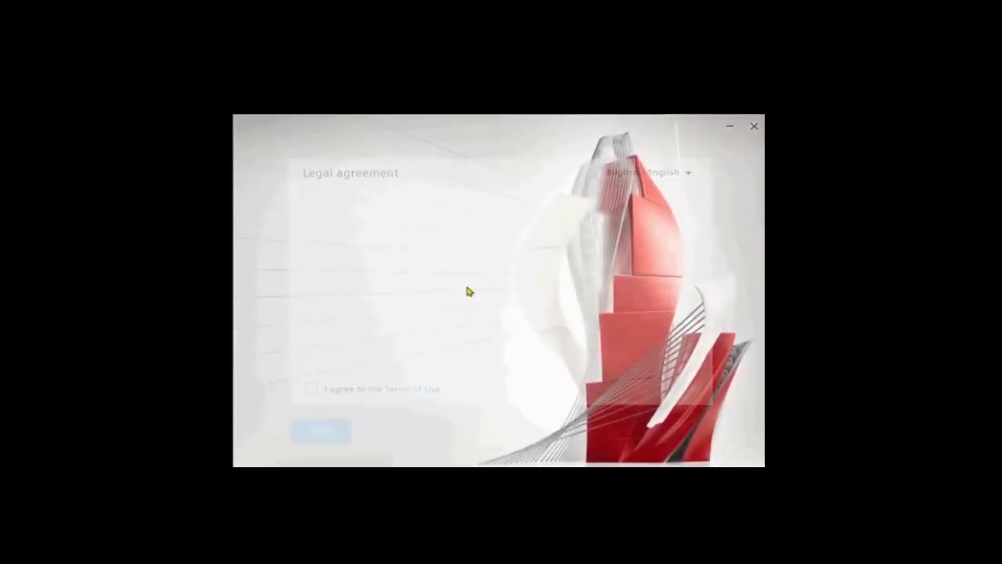
{"action": "left_click", "coordinate": [316, 392]}
{"action": "left_click", "coordinate": [315, 431]}
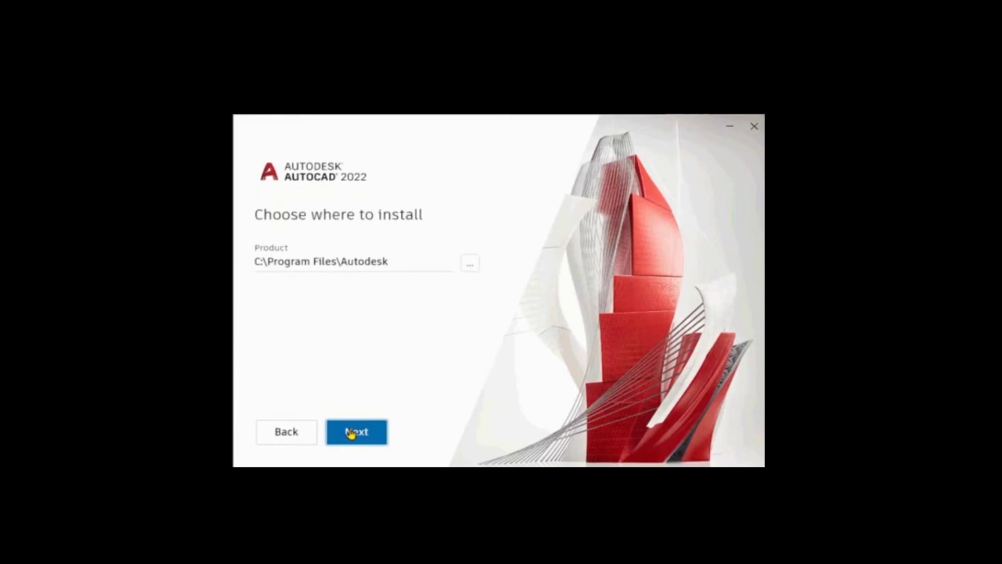
{"action": "left_click", "coordinate": [351, 433]}
{"action": "left_click", "coordinate": [378, 434]}
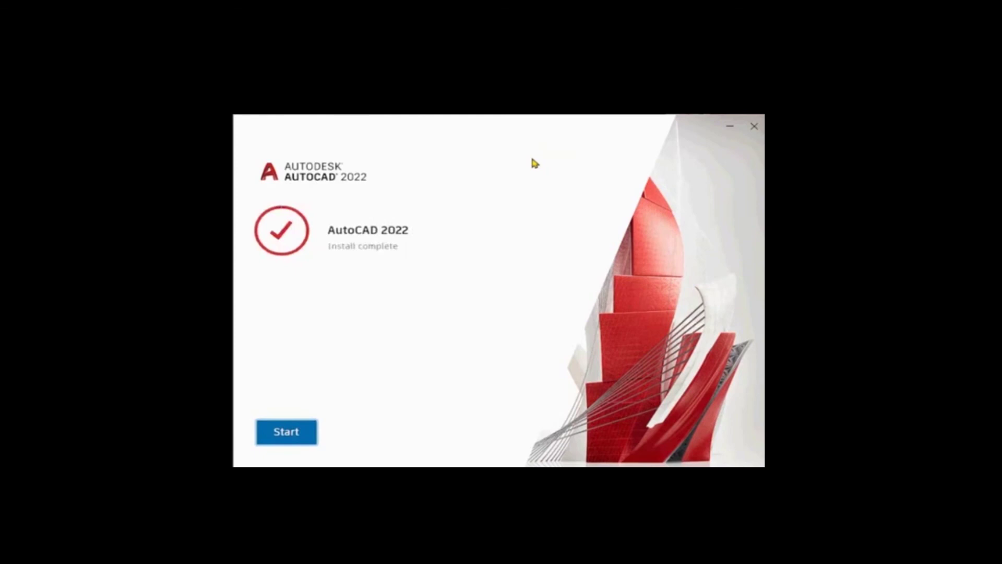
- Start AutoCAD 2022 from the installer's Install complete page
{"action": "left_click", "coordinate": [293, 443]}
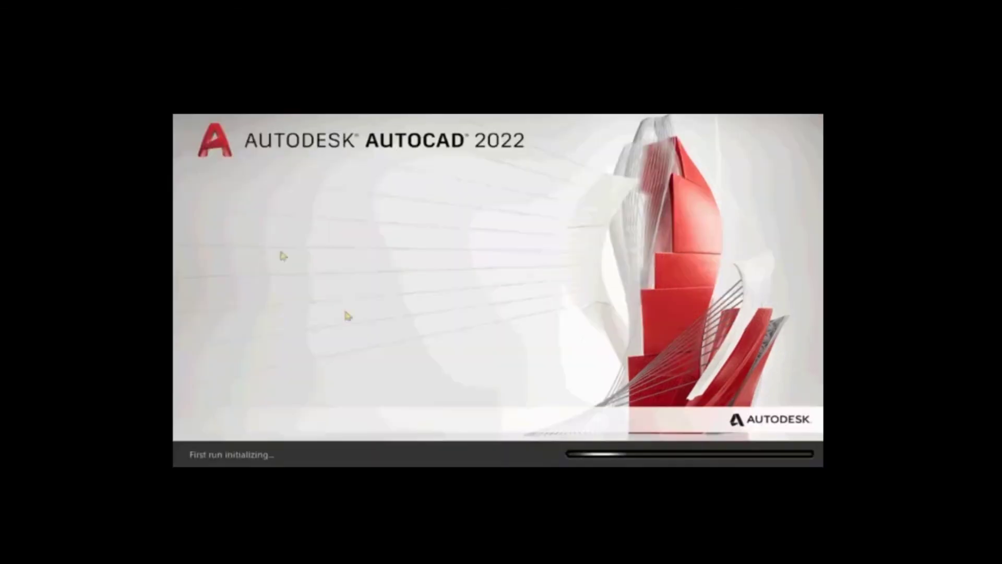